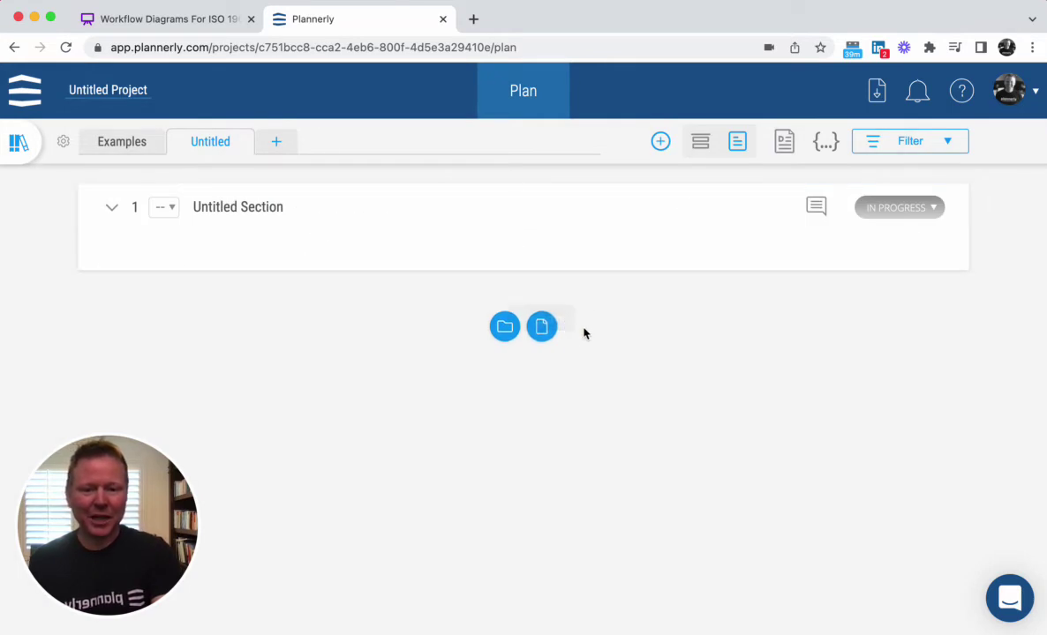
# - Add a second untitled section below the first one and start editing the first section's body
pyautogui.click(541, 353)
pyautogui.click(542, 360)
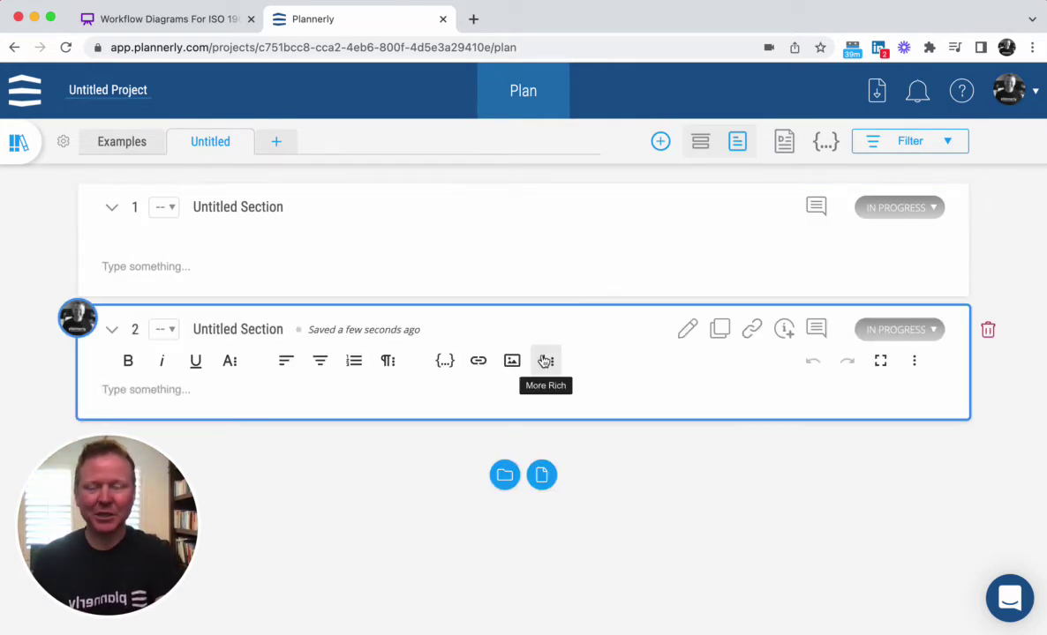
pyautogui.click(319, 265)
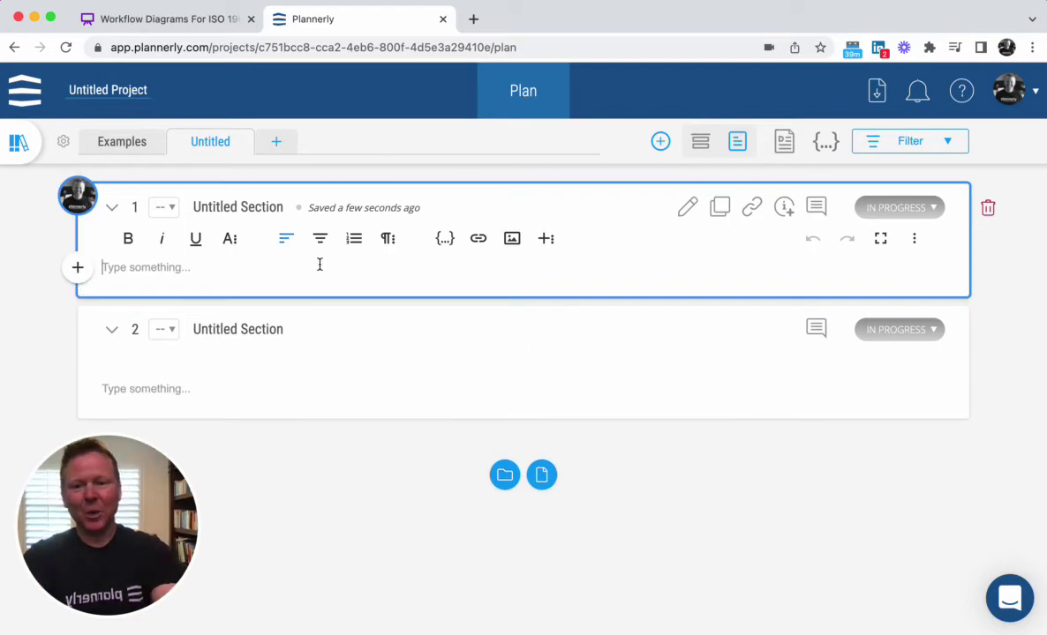
# - Switch to the Whimsical board and copy the whole role chart frame as an image, selection only at 2x size
pyautogui.click(196, 23)
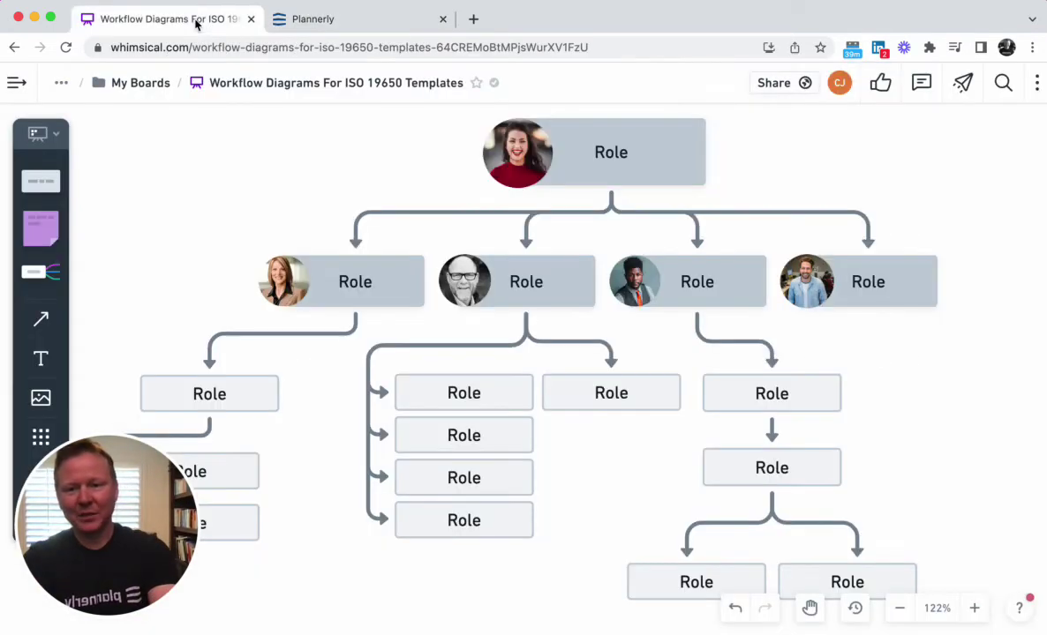
pyautogui.click(633, 205)
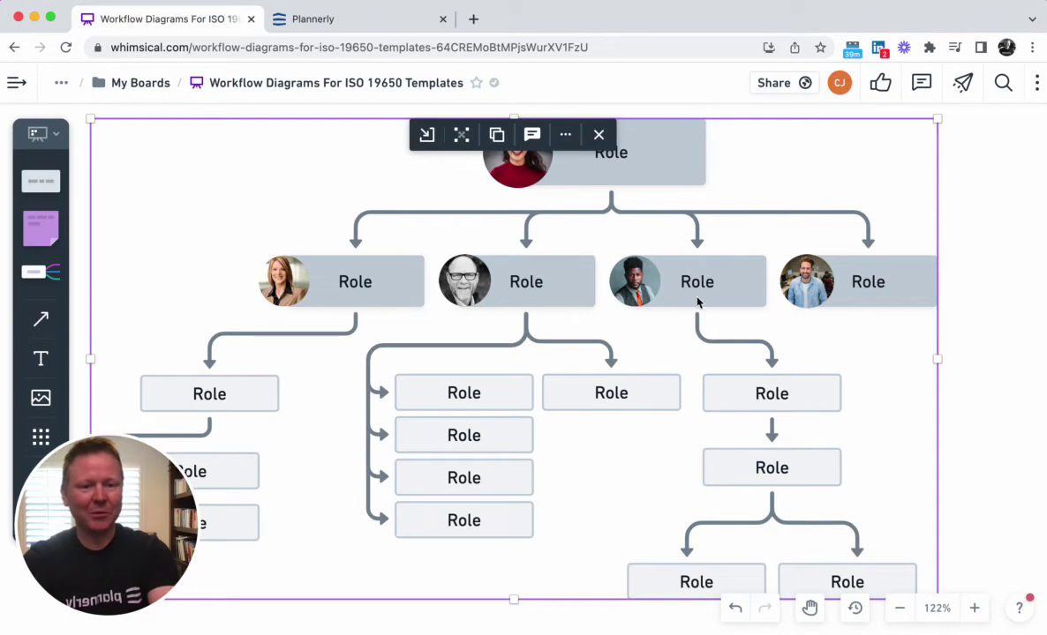
pyautogui.click(961, 84)
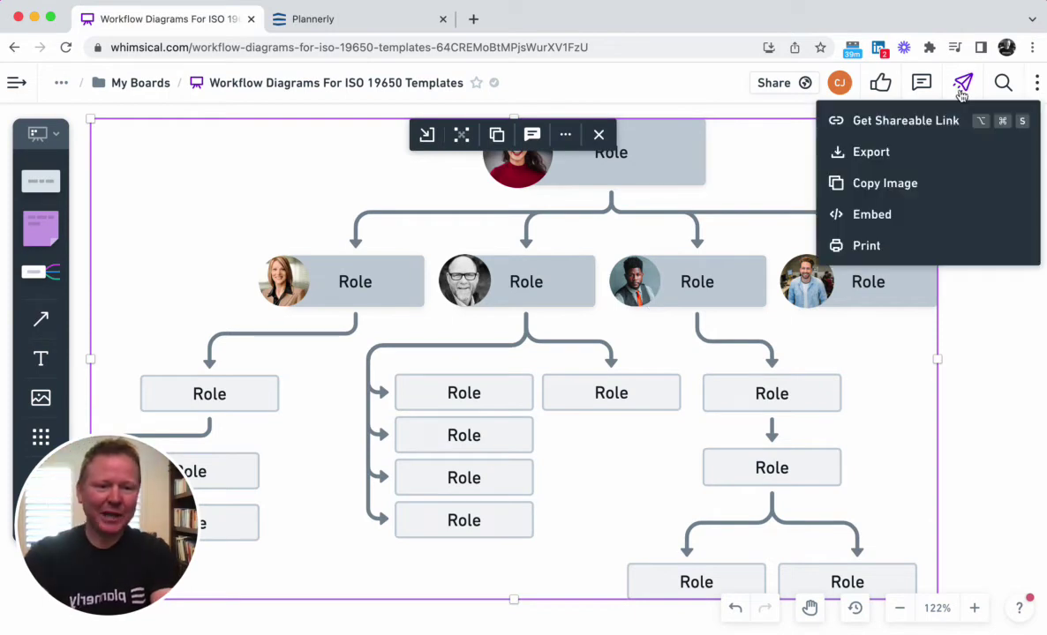
pyautogui.click(899, 185)
pyautogui.rightClick(909, 293)
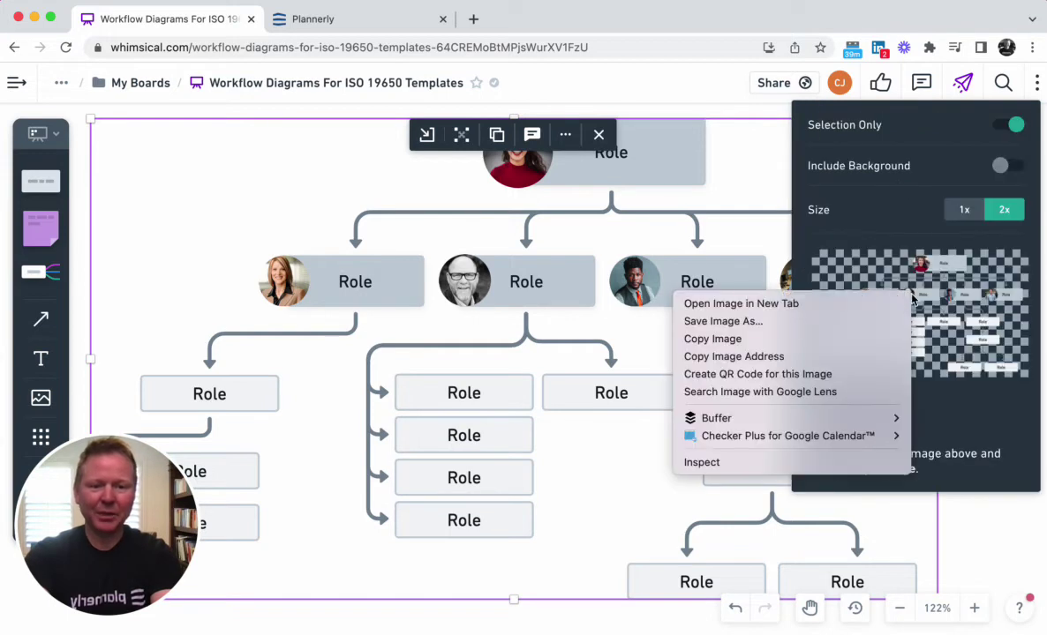
pyautogui.click(887, 346)
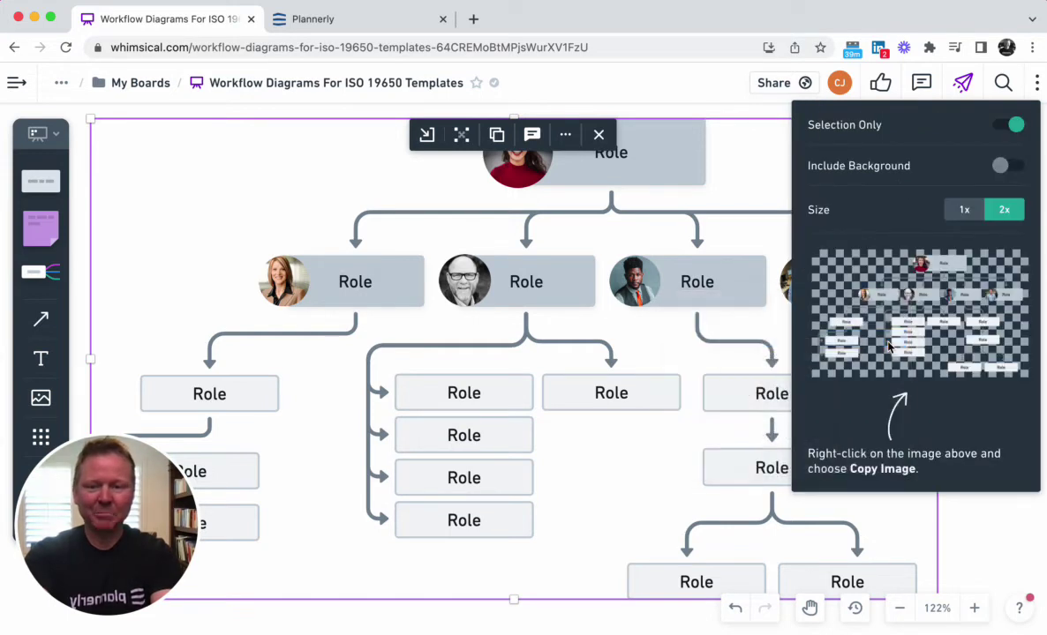
# - Switch back to Plannerly and paste the copied role chart image into the first section's body
pyautogui.click(385, 27)
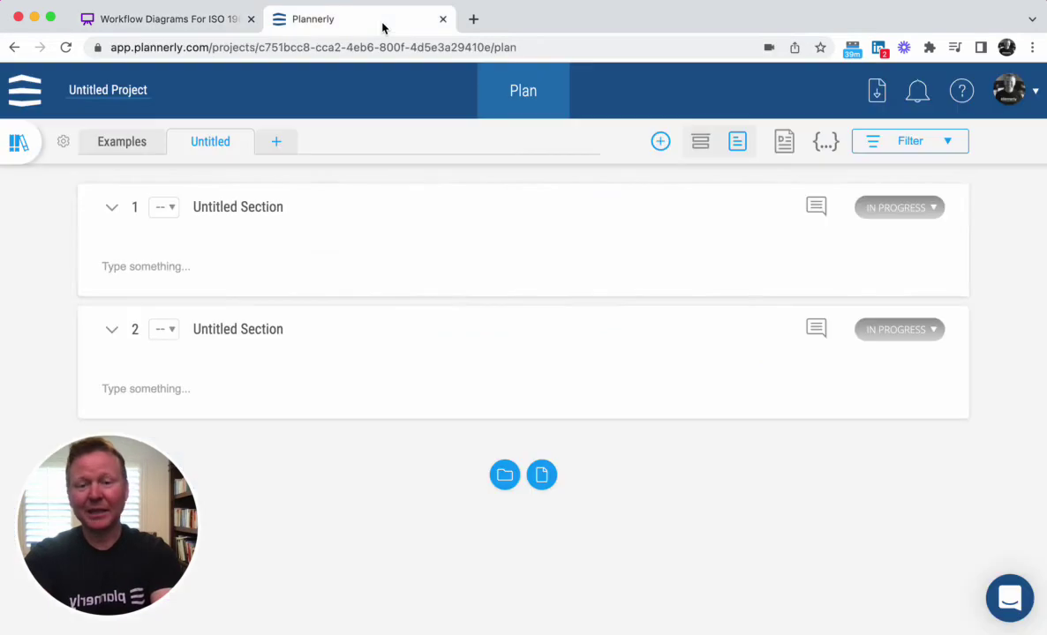
pyautogui.click(239, 267)
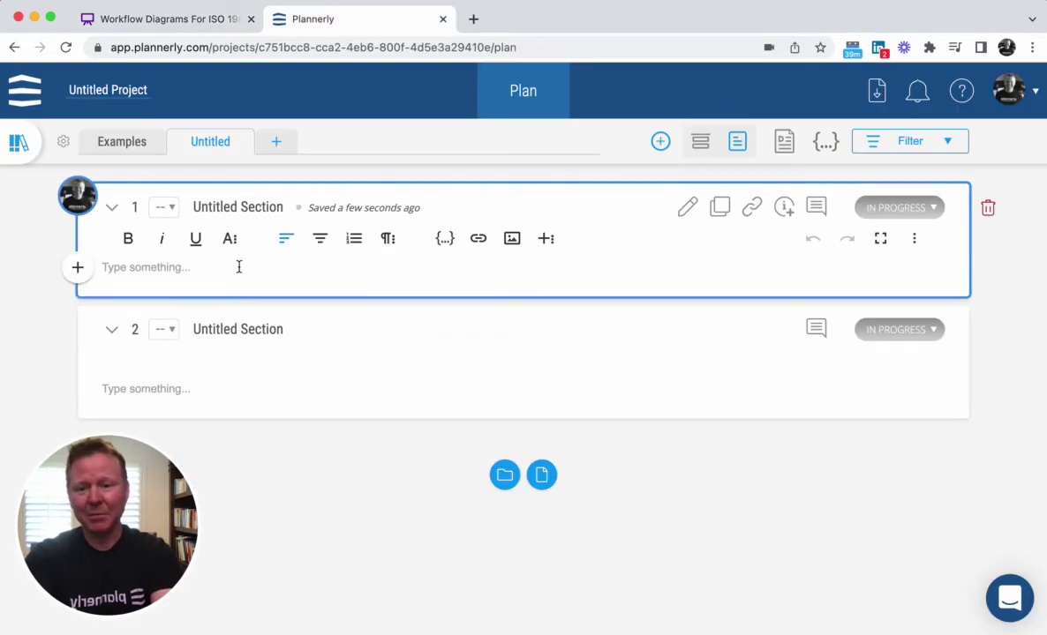
pyautogui.press('super+v')
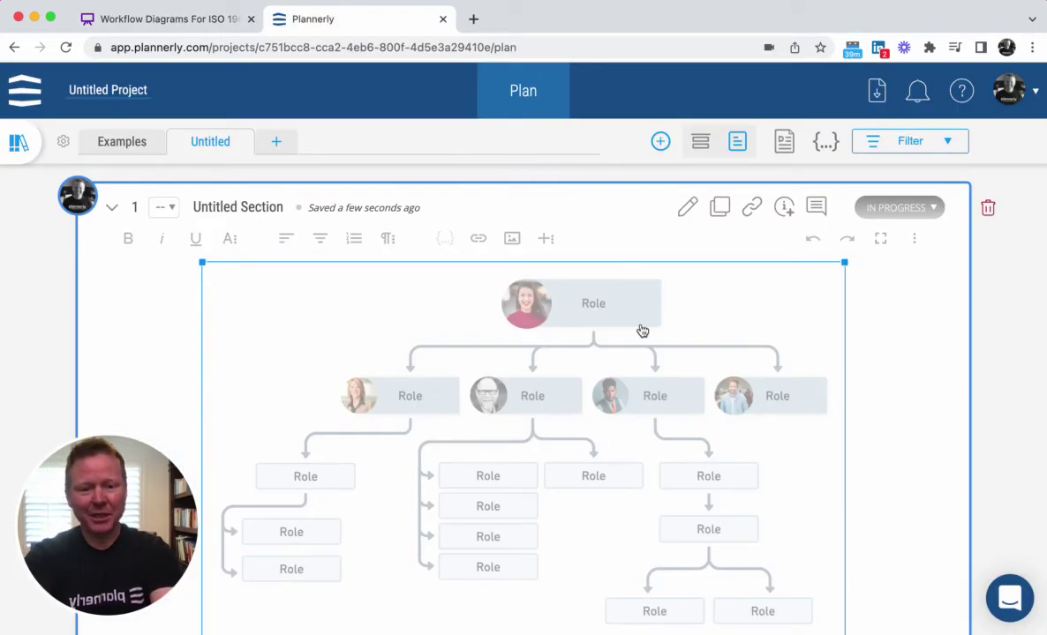
pyautogui.click(997, 320)
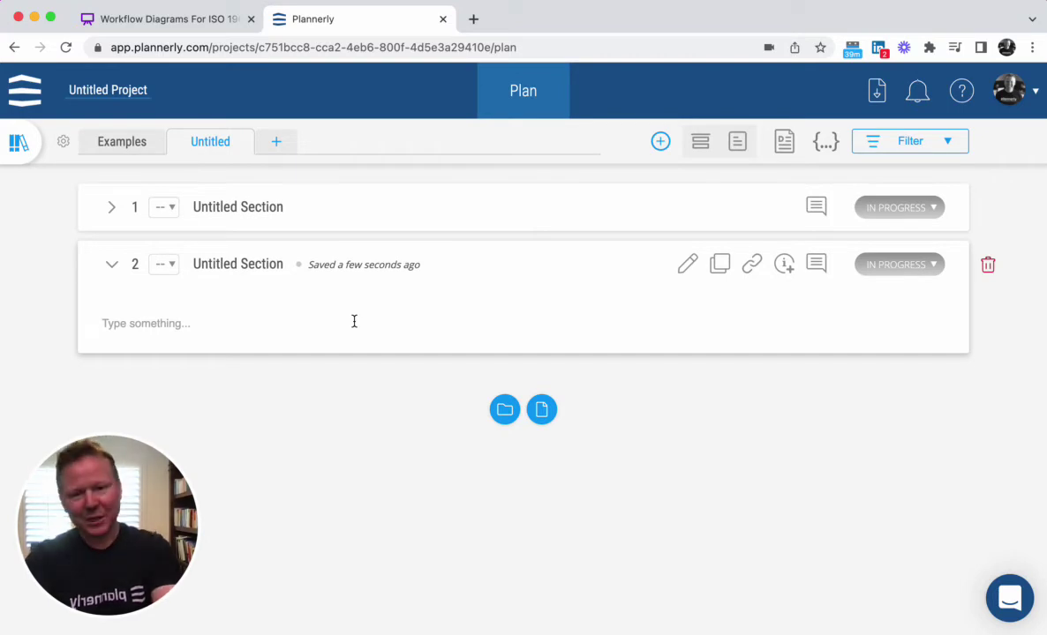
# - Switch to the Whimsical board, deselect the chart and copy its embed code, cropped to the current viewport with public access enabled
pyautogui.click(201, 19)
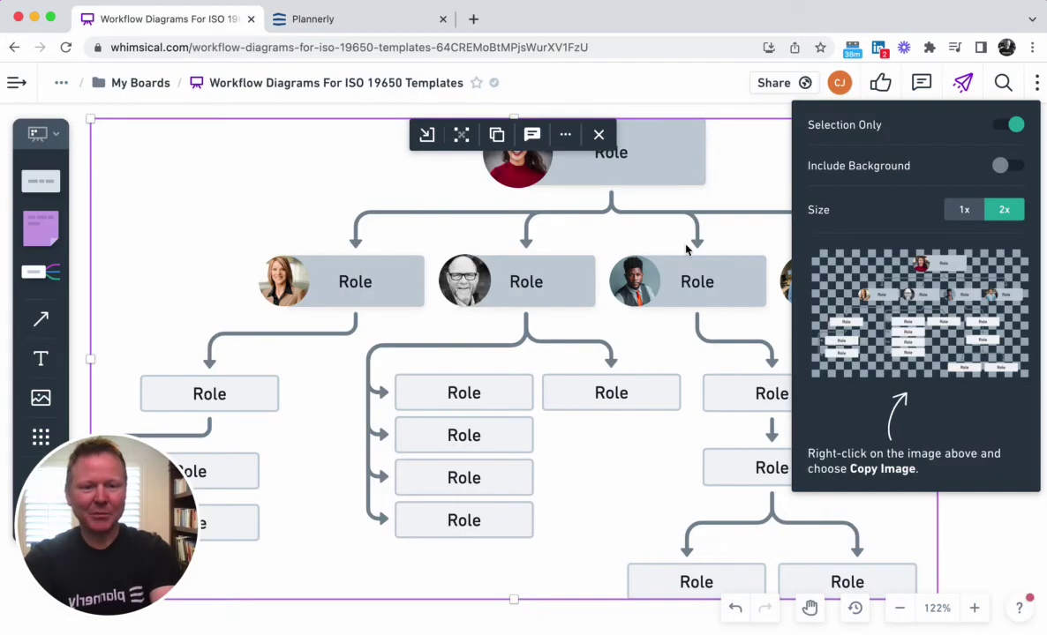
pyautogui.click(760, 205)
pyautogui.click(962, 225)
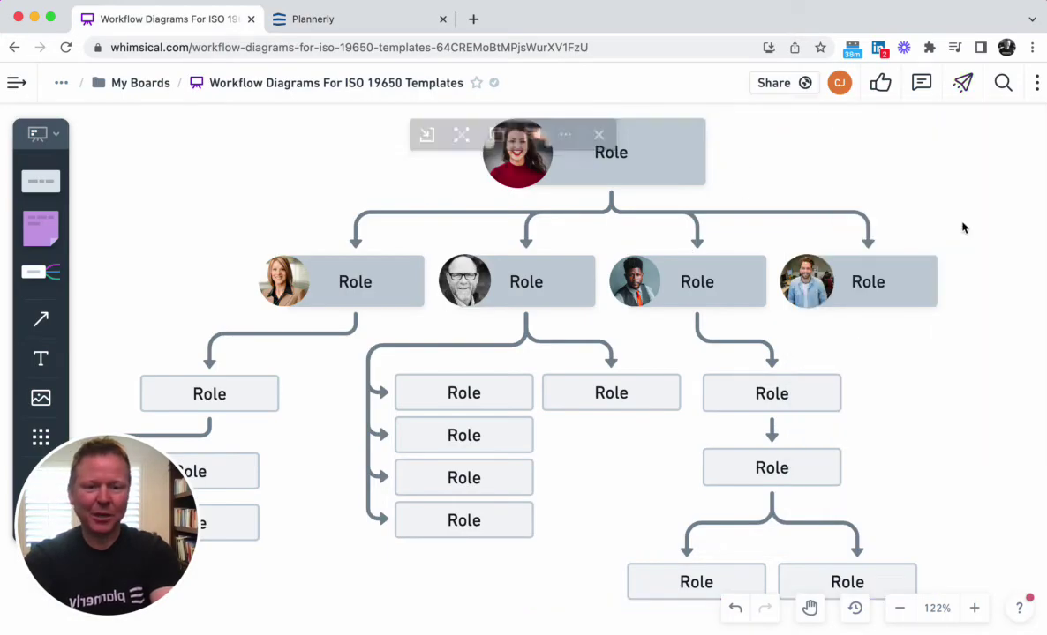
pyautogui.click(963, 84)
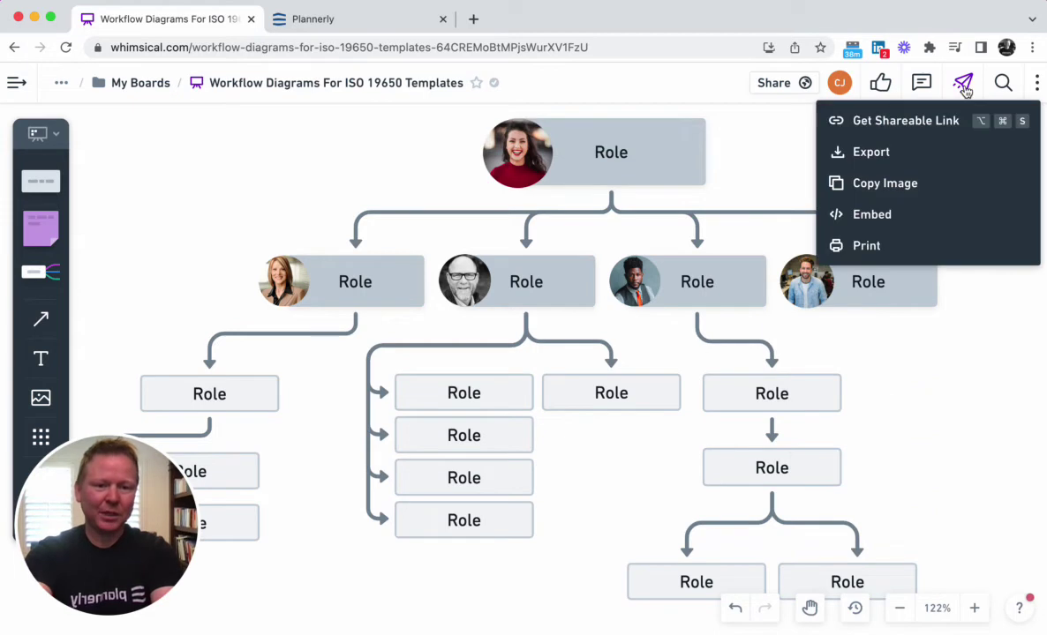
pyautogui.click(891, 215)
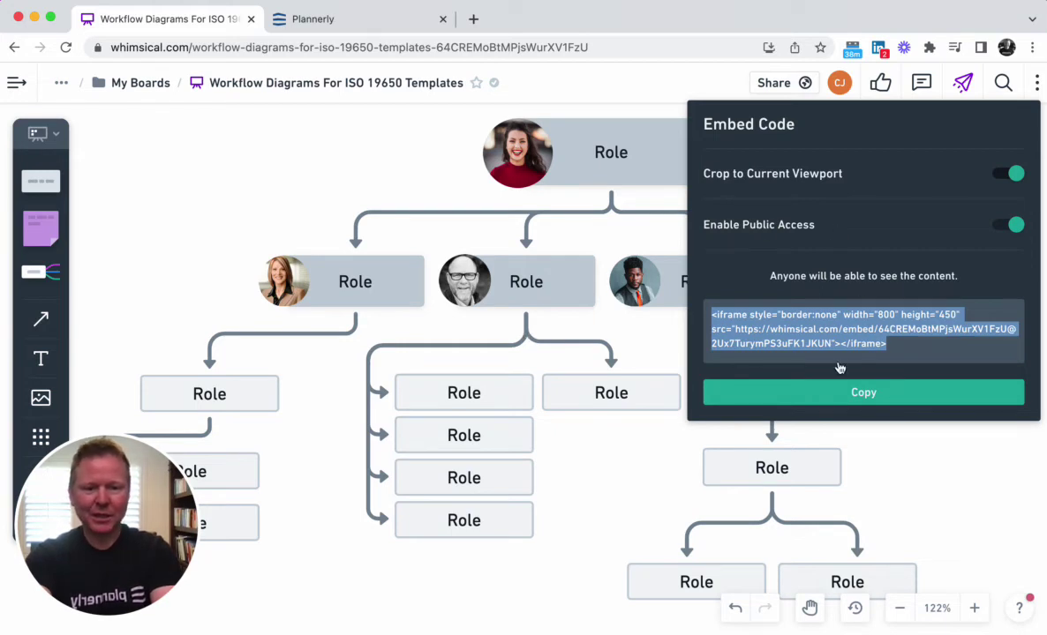
pyautogui.click(864, 397)
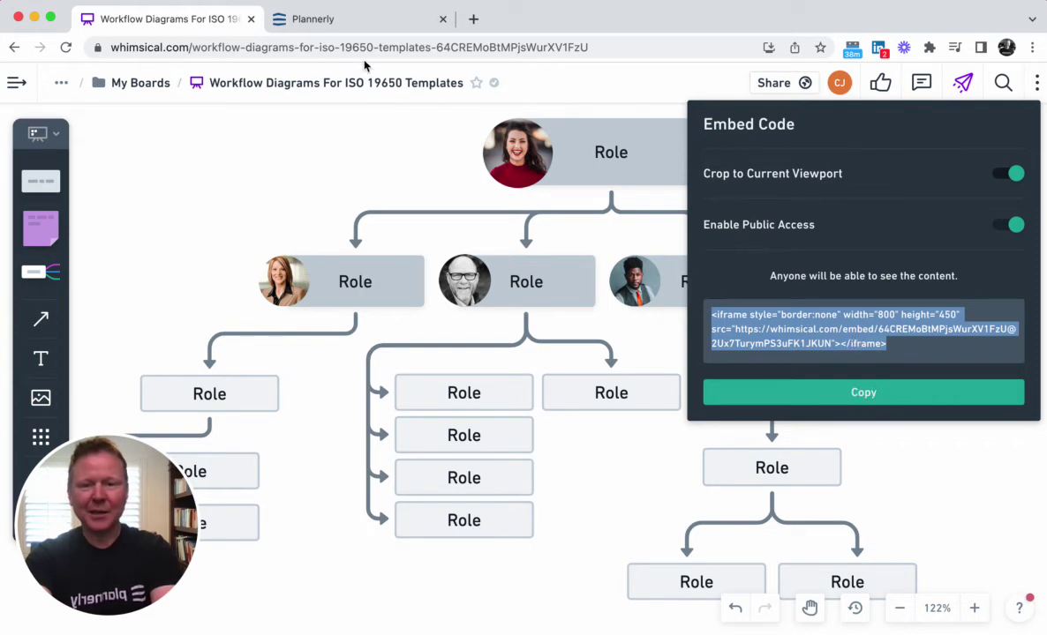
# - Switch back to Plannerly and paste the iframe embed code into the second section's HTML code view
pyautogui.click(356, 30)
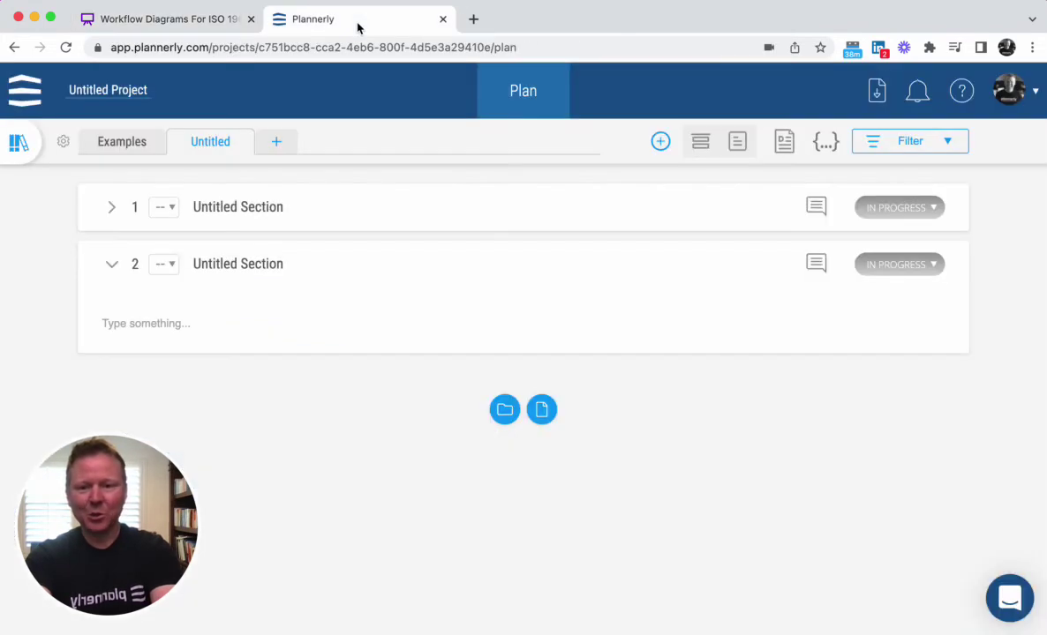
pyautogui.click(289, 324)
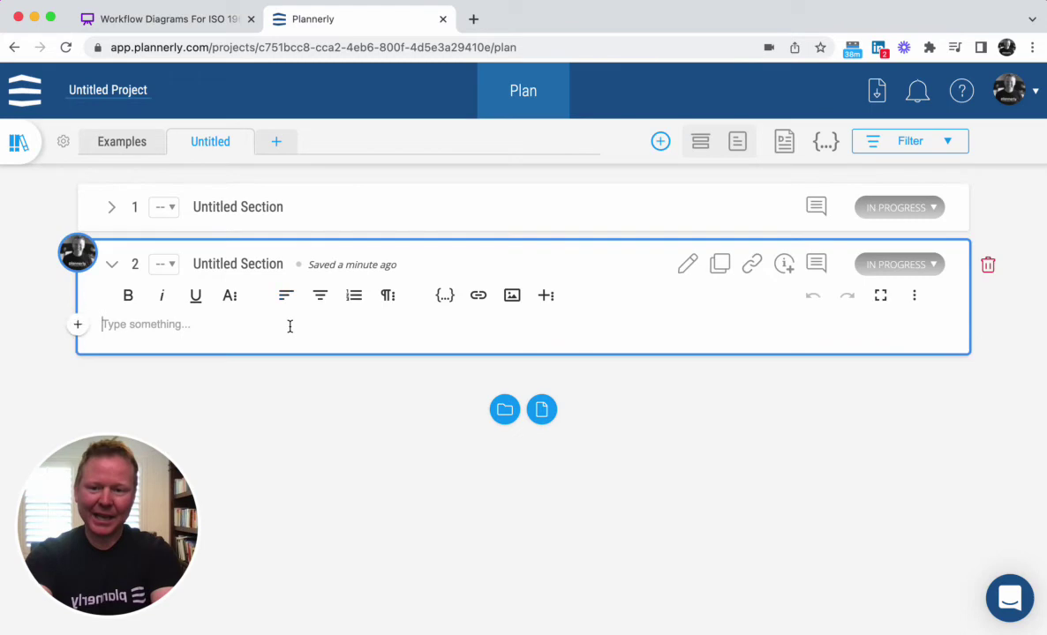
pyautogui.click(915, 298)
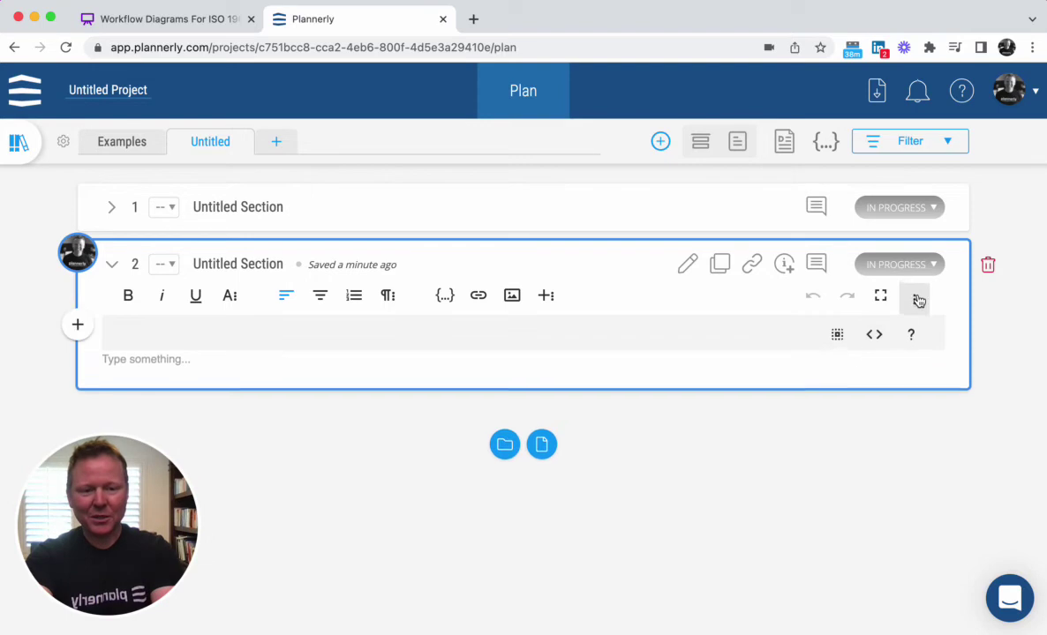
pyautogui.click(875, 339)
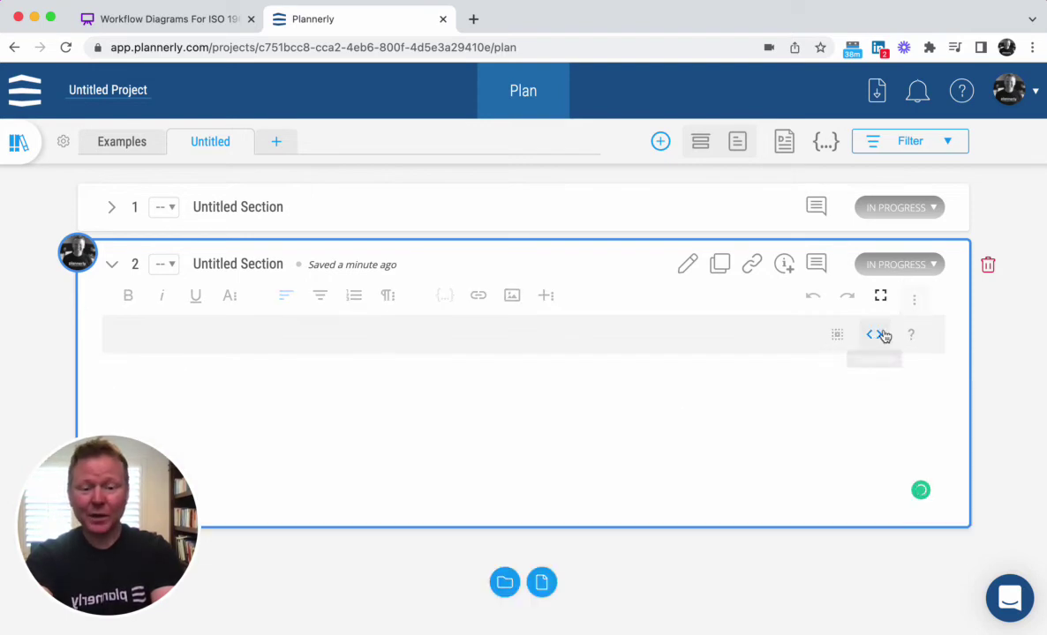
pyautogui.press('super+v')
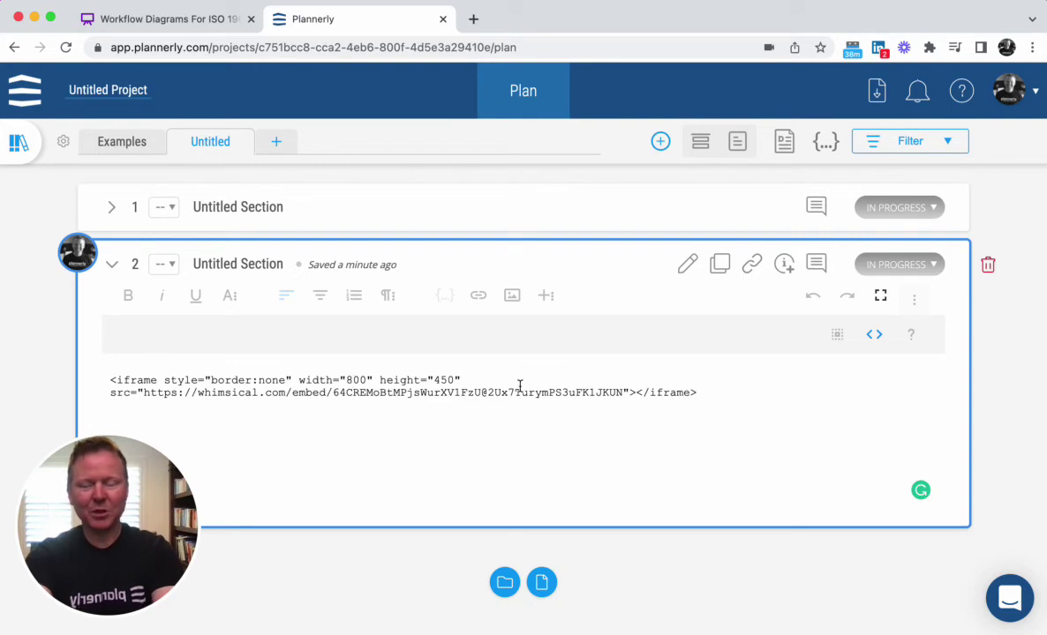
# - Set the iframe width to 100% in the second section's embed code and leave the editor to render the chart
pyautogui.doubleClick(358, 381)
pyautogui.write('100%')
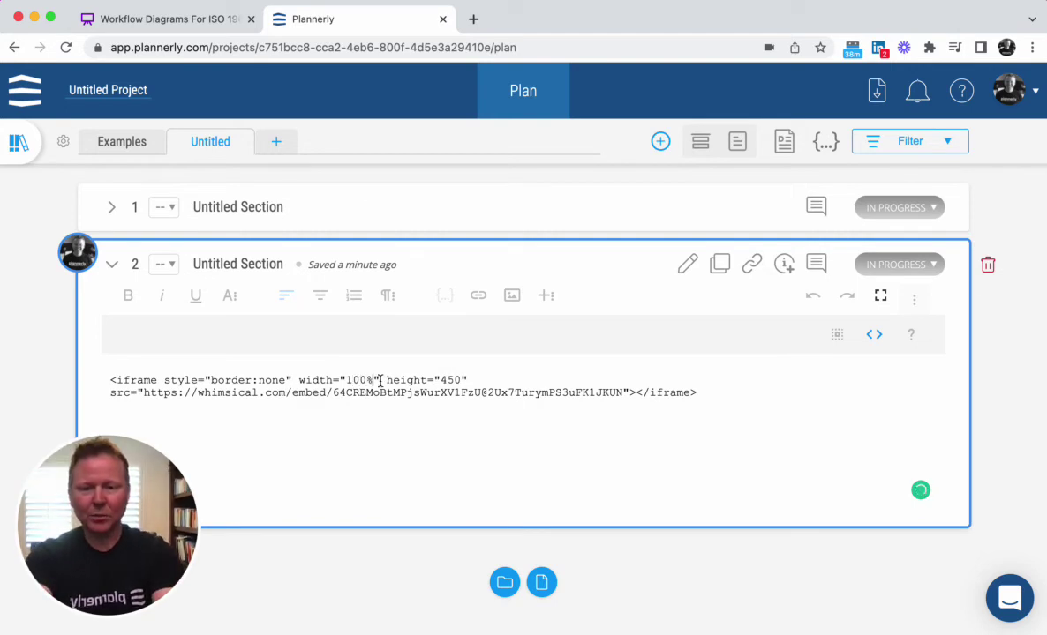
pyautogui.click(985, 398)
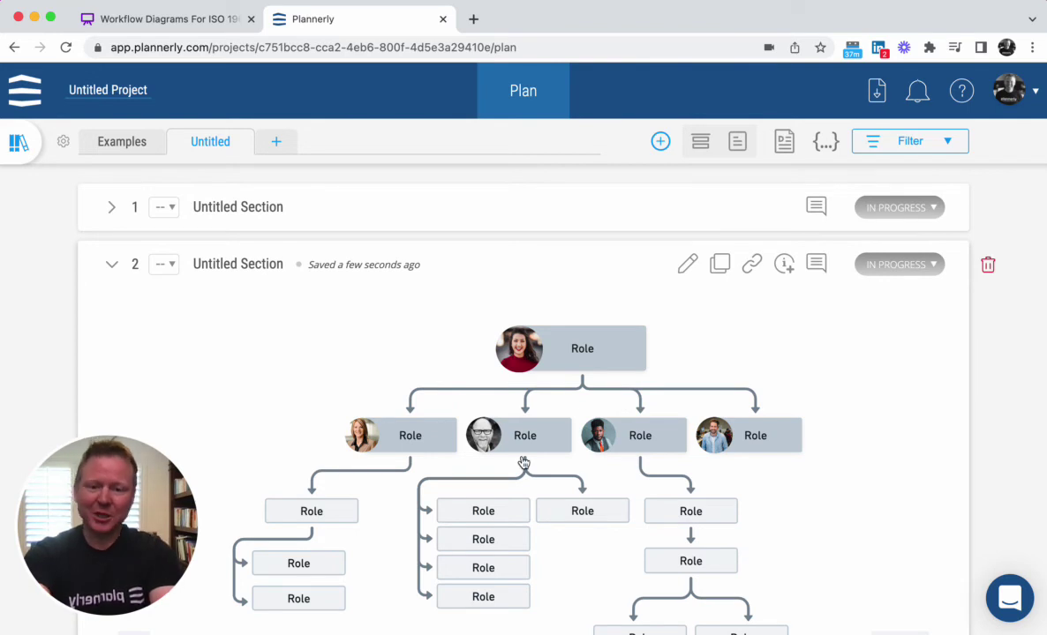
# - Set the second section's status to Shared
pyautogui.click(898, 265)
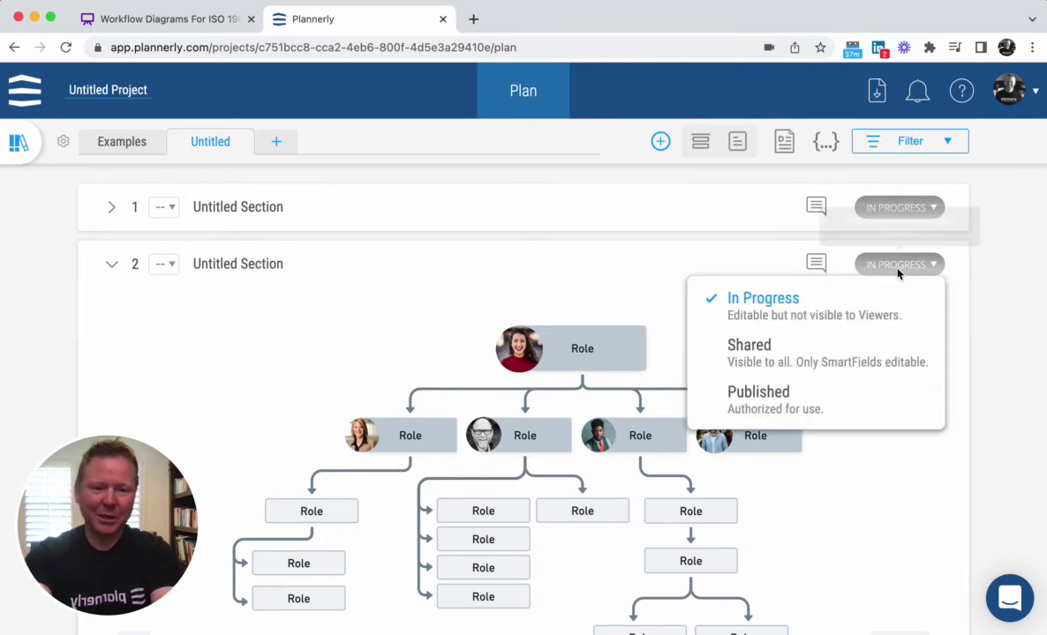
pyautogui.click(844, 353)
# - Zoom in on the embedded role chart in the second section and pan around it to inspect the role cards
pyautogui.scroll(-2, 941, 391)
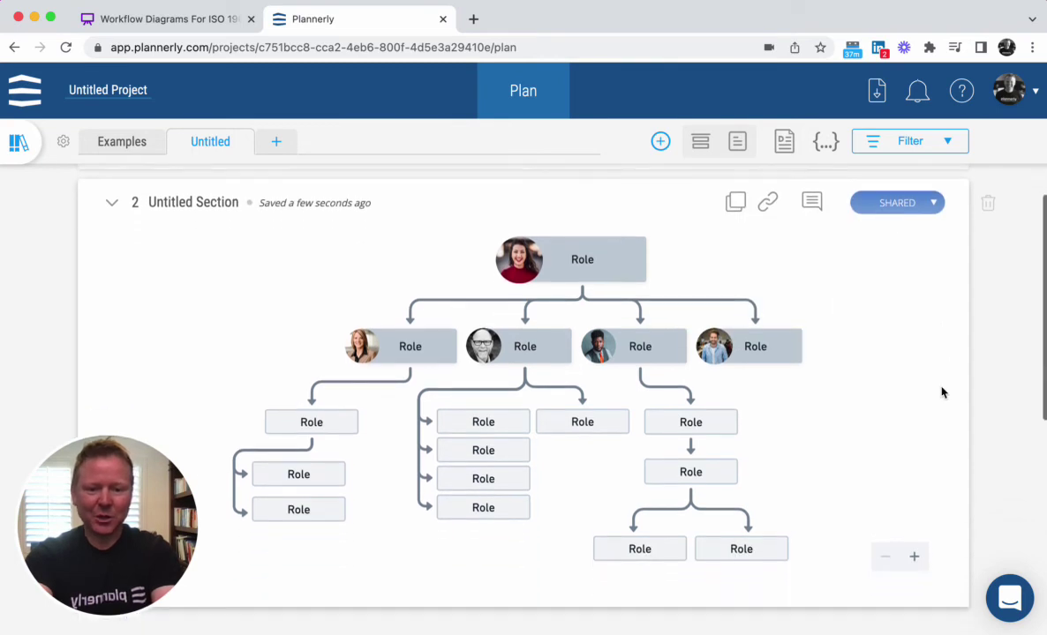
pyautogui.click(914, 556)
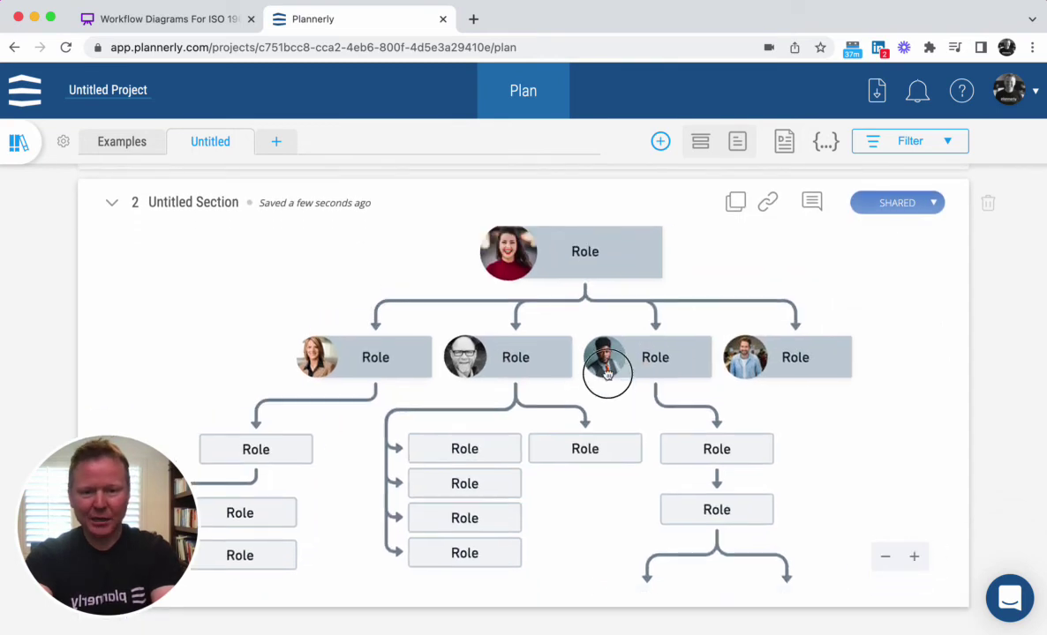
pyautogui.click(914, 556)
pyautogui.moveTo(601, 330); pyautogui.dragTo(777, 399)
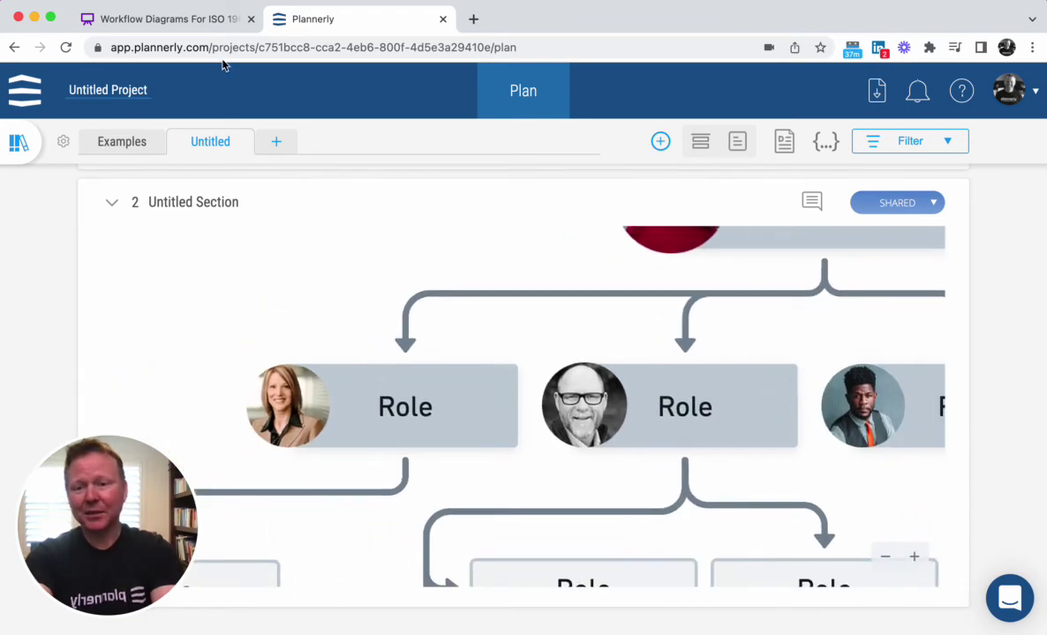
# - Switch to the Whimsical board and duplicate the second row's leftmost Role card with its photo into the chart's empty upper-left area
pyautogui.click(200, 24)
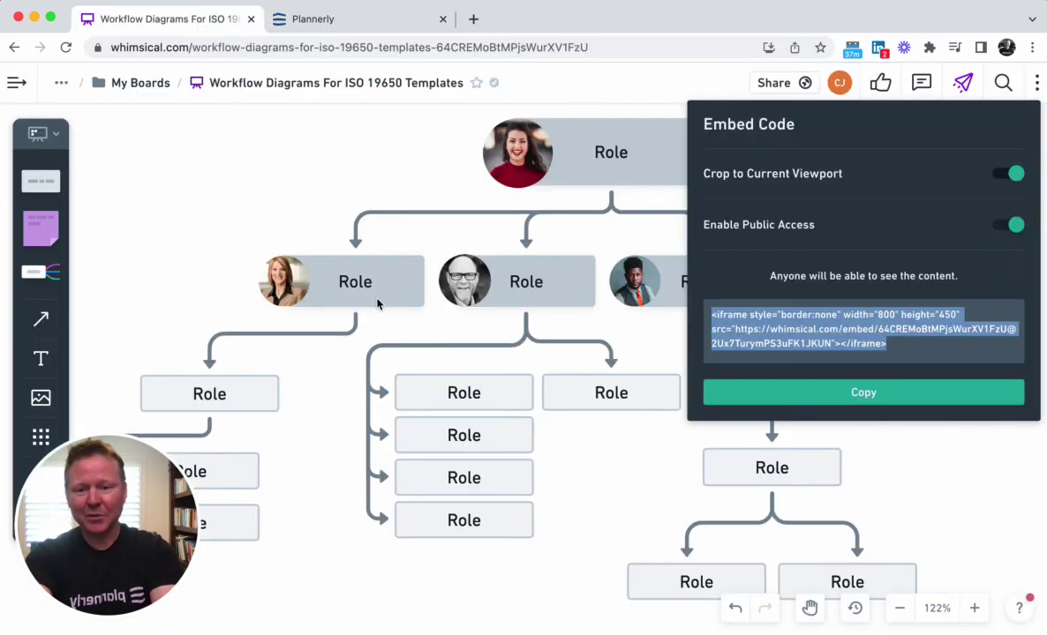
pyautogui.click(354, 287)
pyautogui.click(320, 282)
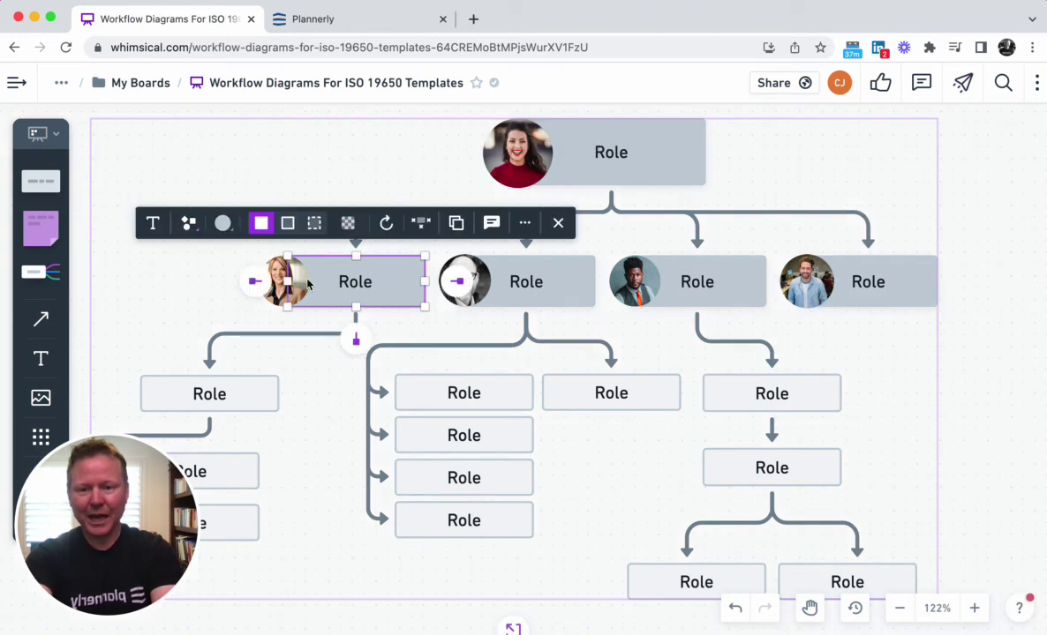
pyautogui.keyDown('shift'); pyautogui.click(300, 283); pyautogui.keyUp('shift')
pyautogui.moveTo(379, 304); pyautogui.dragTo(264, 169)
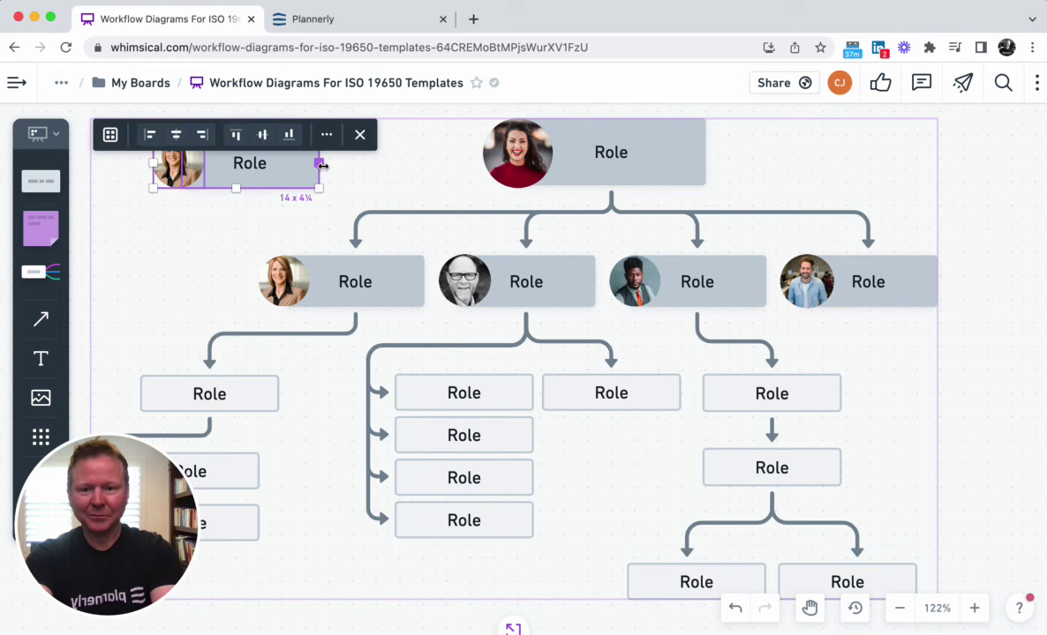
# - Draw a connector arrow from the duplicated Role card to the original card below it, leaving it without a label
pyautogui.click(321, 165)
pyautogui.click(285, 163)
pyautogui.moveTo(350, 166); pyautogui.dragTo(346, 269)
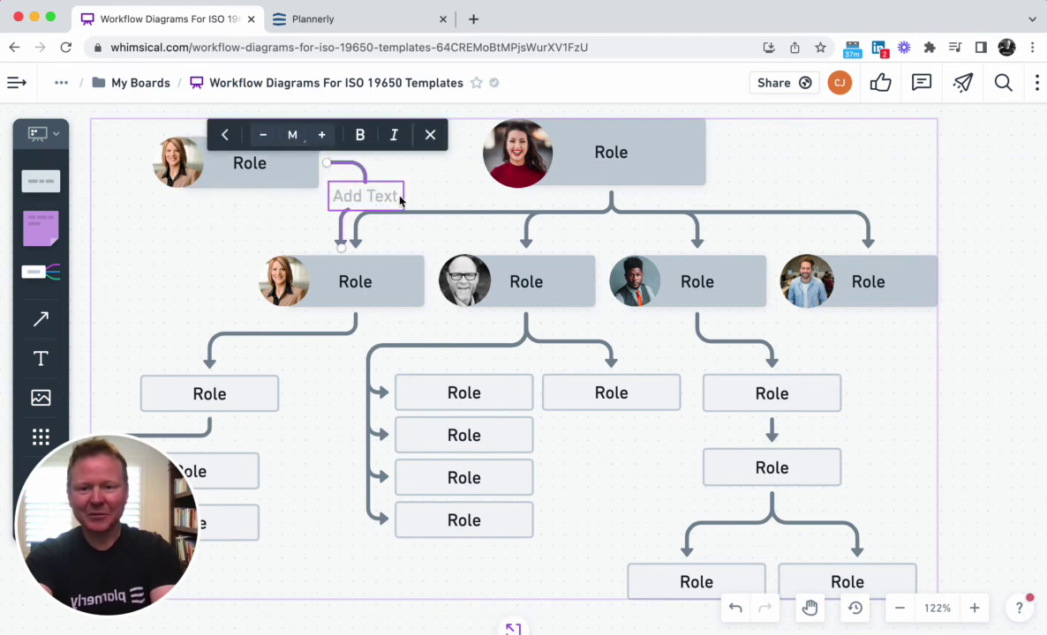
pyautogui.click(450, 191)
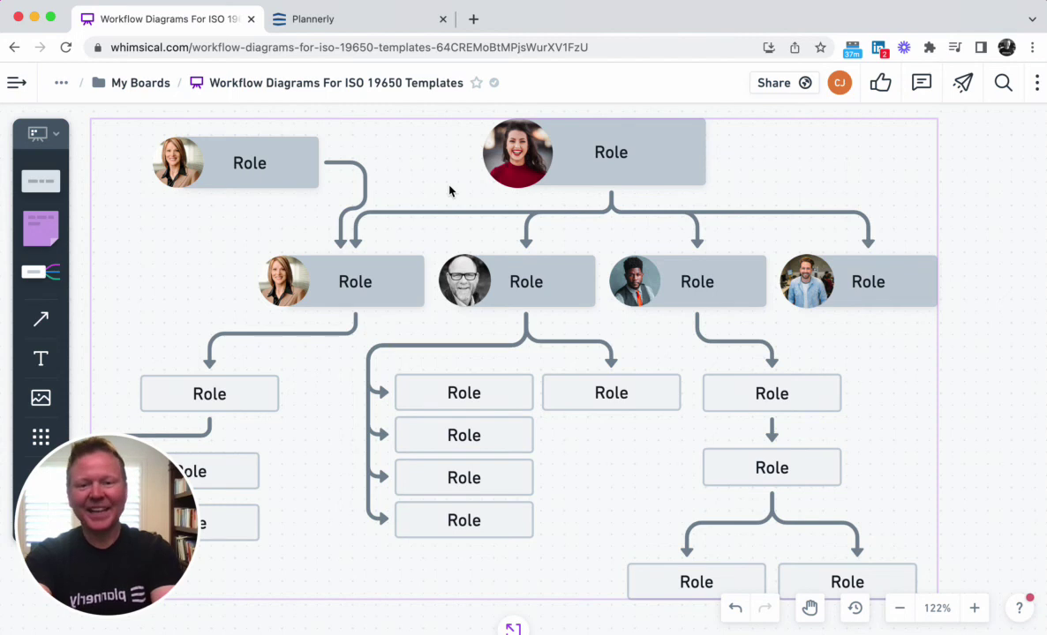
# - Switch back to Plannerly and compare the live embedded chart in the second section with the pasted image in the first
pyautogui.click(382, 22)
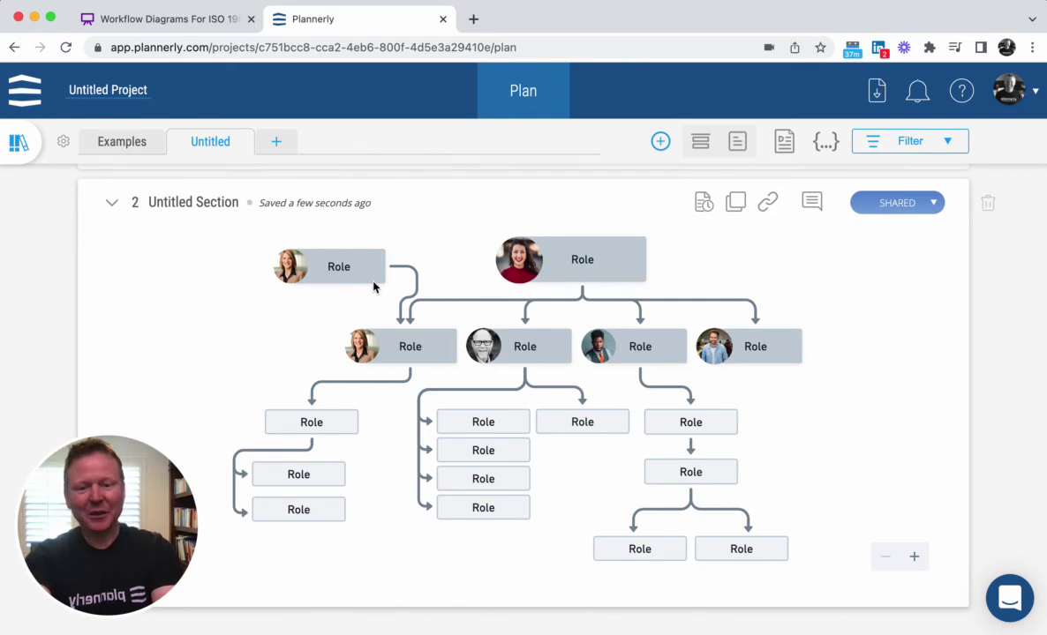
pyautogui.scroll(1, 373, 287)
pyautogui.click(457, 211)
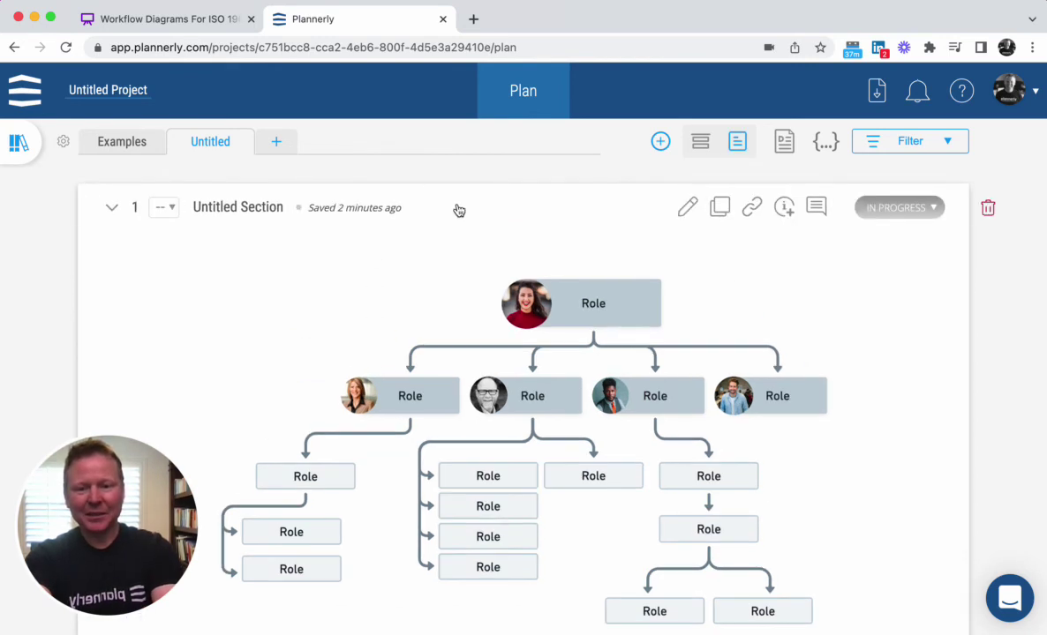
pyautogui.click(499, 207)
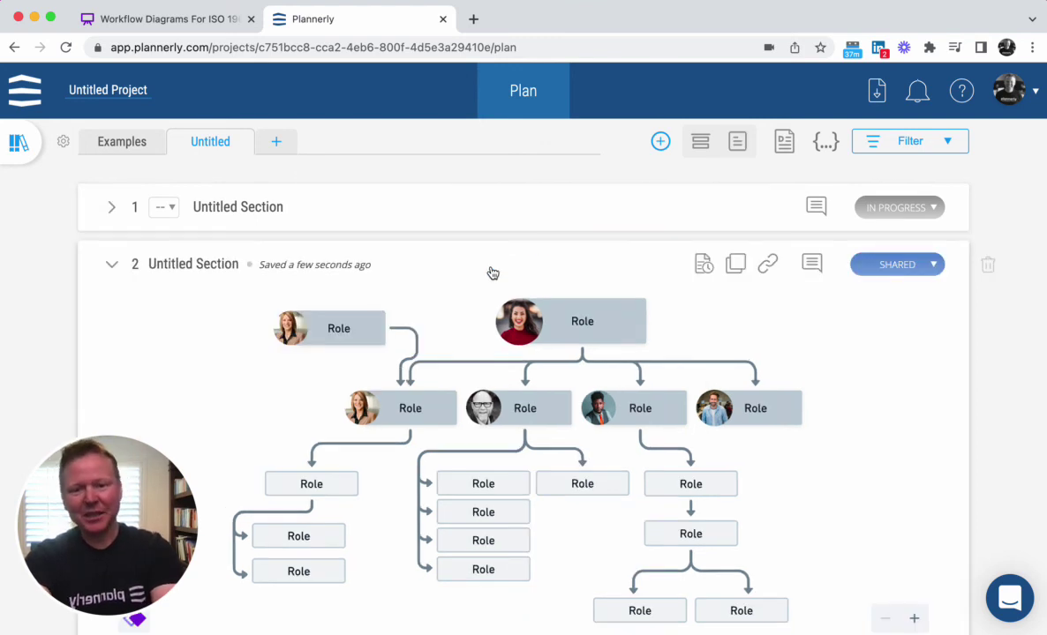
# - Look over the updated embedded role chart in the second section, and collapse that section
pyautogui.scroll(-2, 492, 272)
pyautogui.scroll(1, 521, 420)
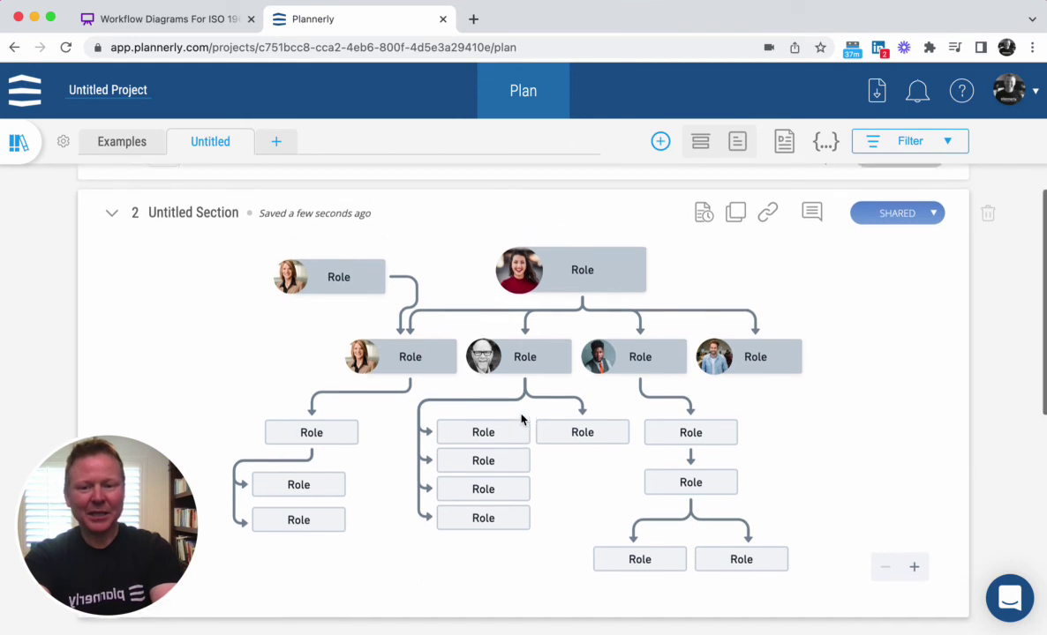
pyautogui.click(109, 217)
pyautogui.moveTo(88, 217); pyautogui.dragTo(85, 273)
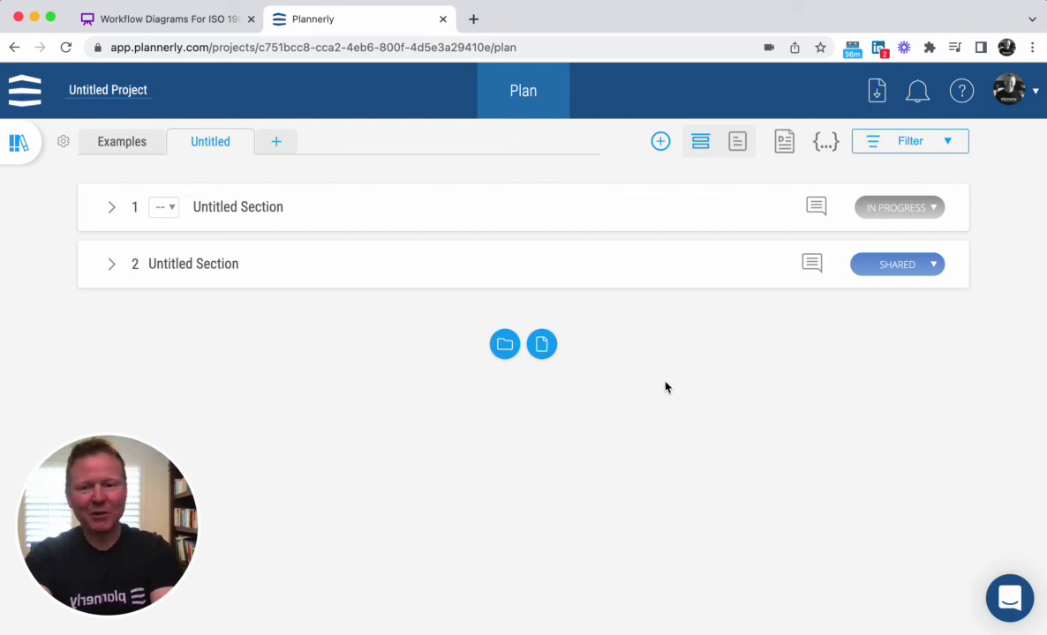
# - Reopen the second section and inspect the second-row Role cards of its embedded chart up close
pyautogui.click(621, 273)
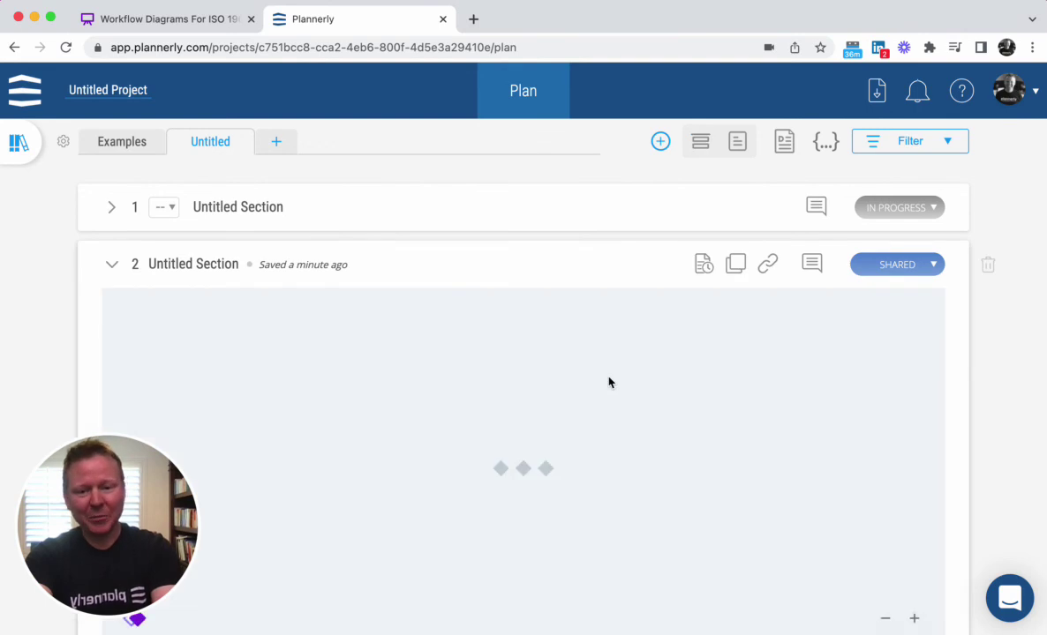
pyautogui.scroll(-2, 608, 382)
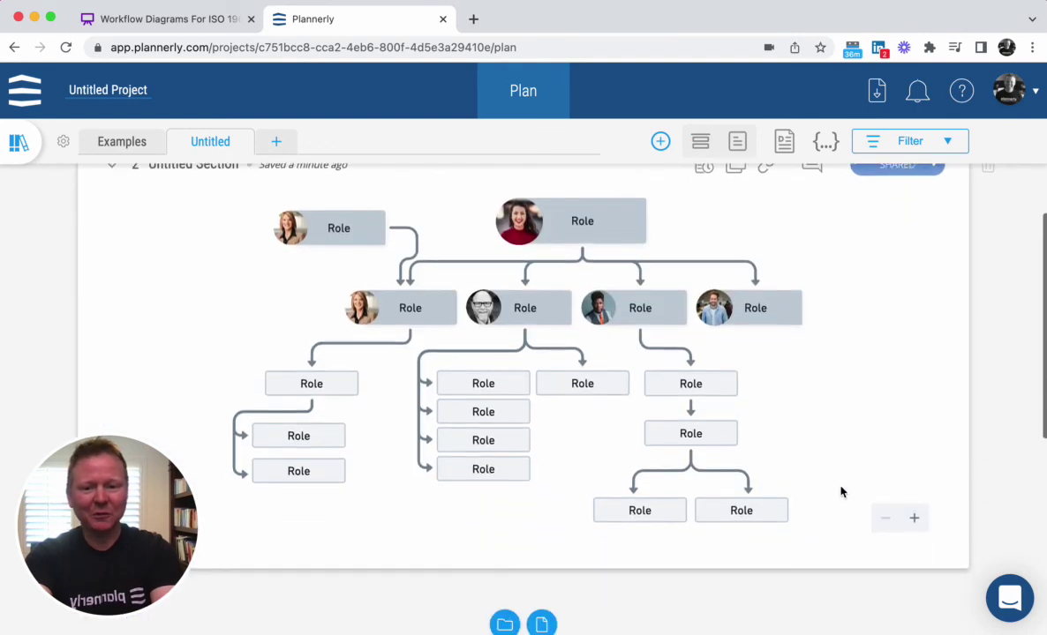
pyautogui.click(913, 518)
pyautogui.moveTo(654, 332); pyautogui.dragTo(648, 423)
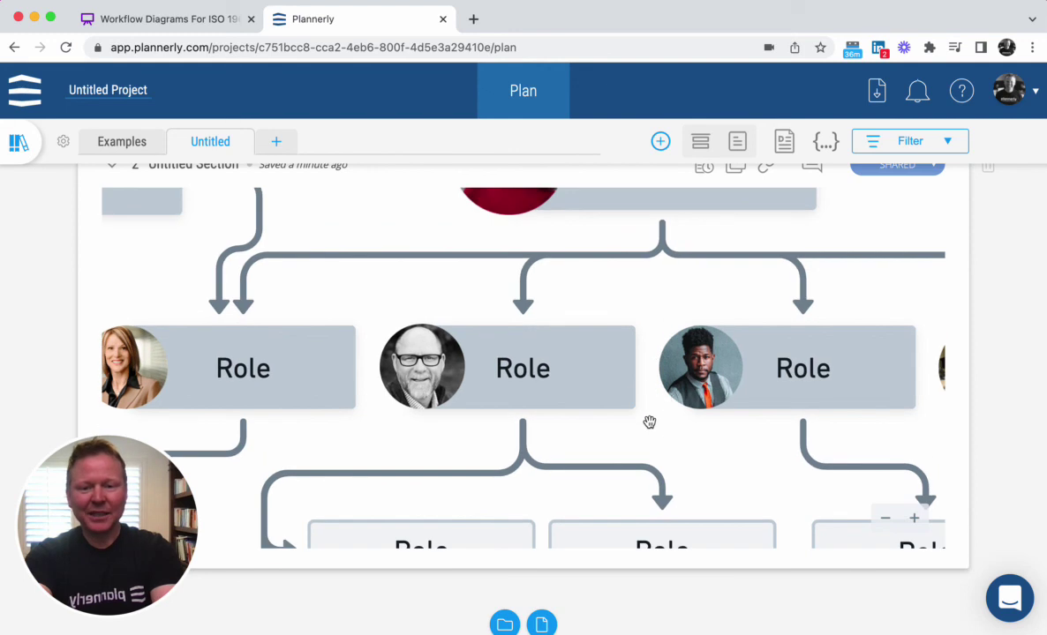
pyautogui.click(617, 379)
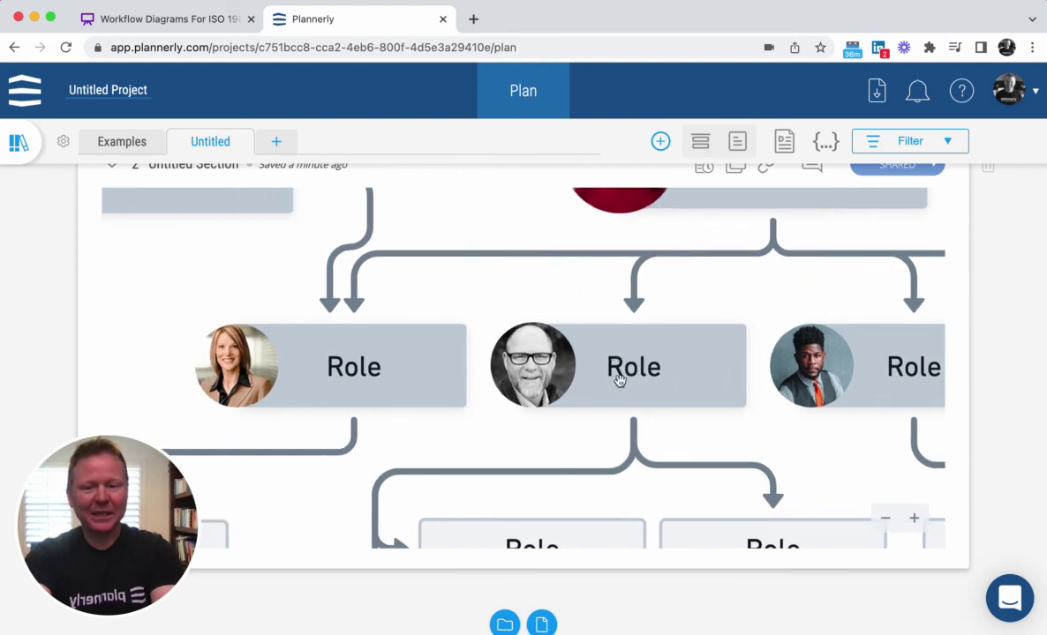